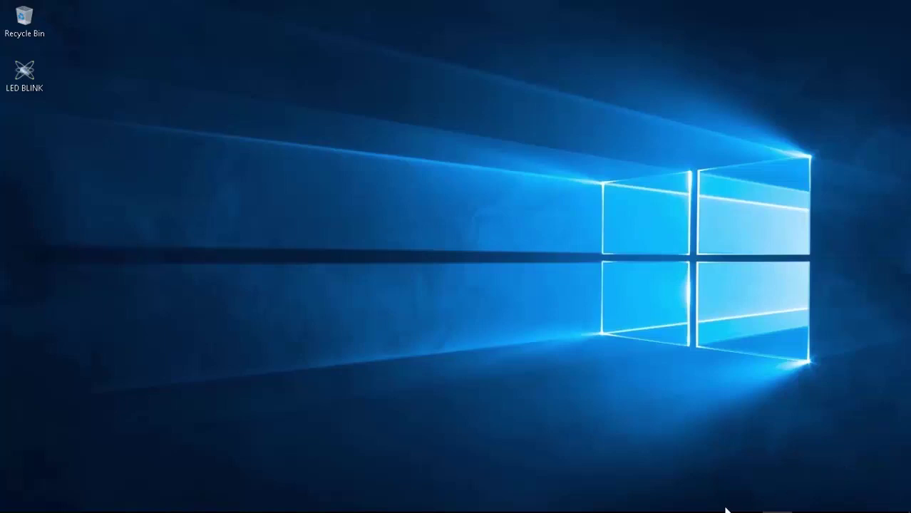
- Bring up the Arduino IDE showing sketch_oct15a's pin 13 LED blink code with 1000 ms delays
mouse_move(728, 510)
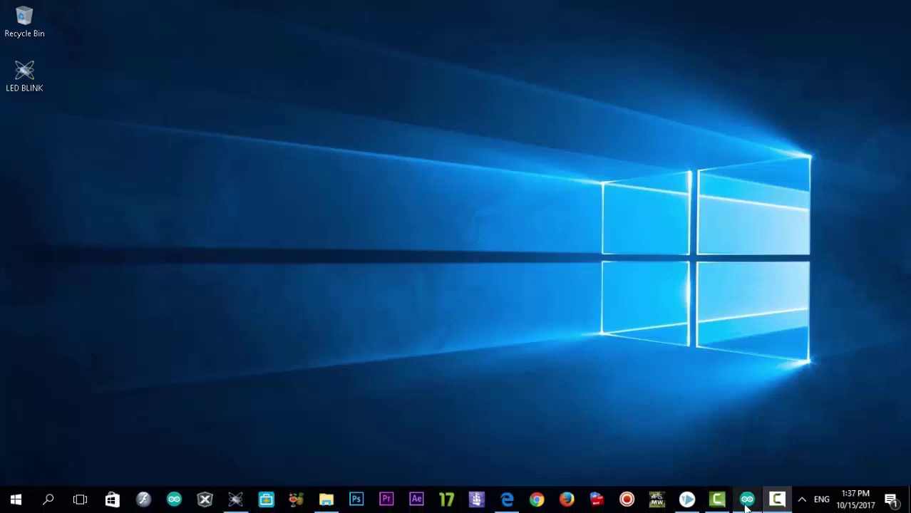
click(747, 499)
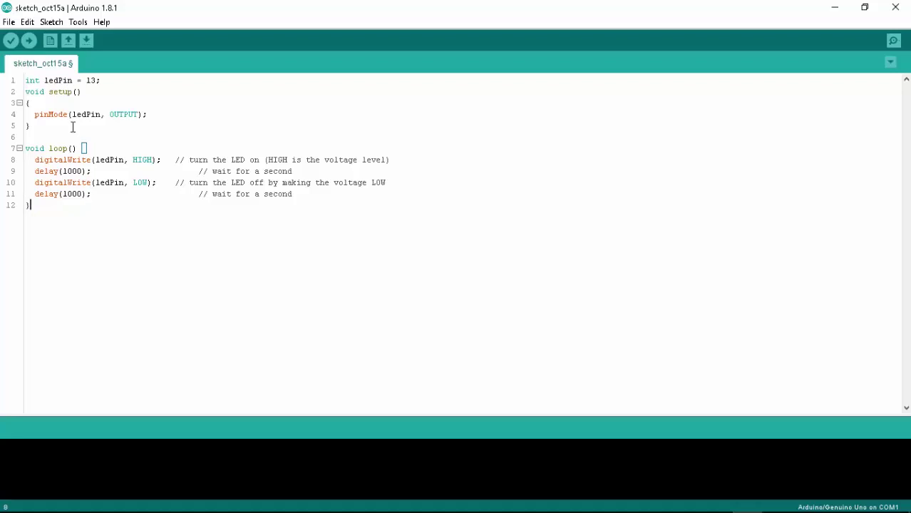
- Turn on 'Show verbose output during: compilation' in File > Preferences and confirm
click(9, 22)
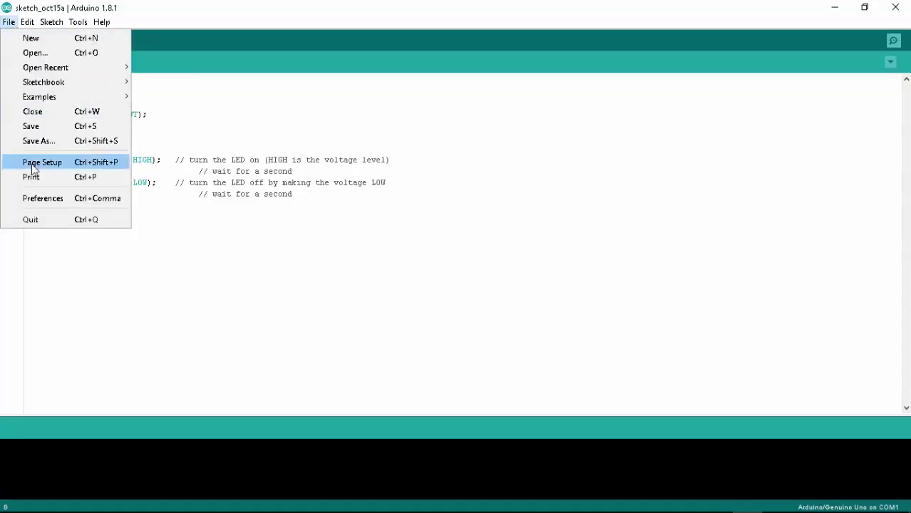
click(42, 199)
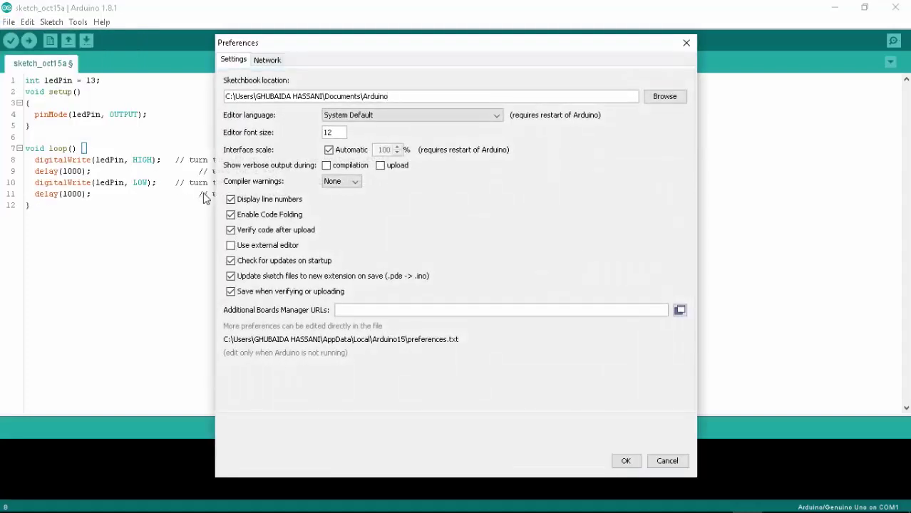
click(327, 166)
click(627, 462)
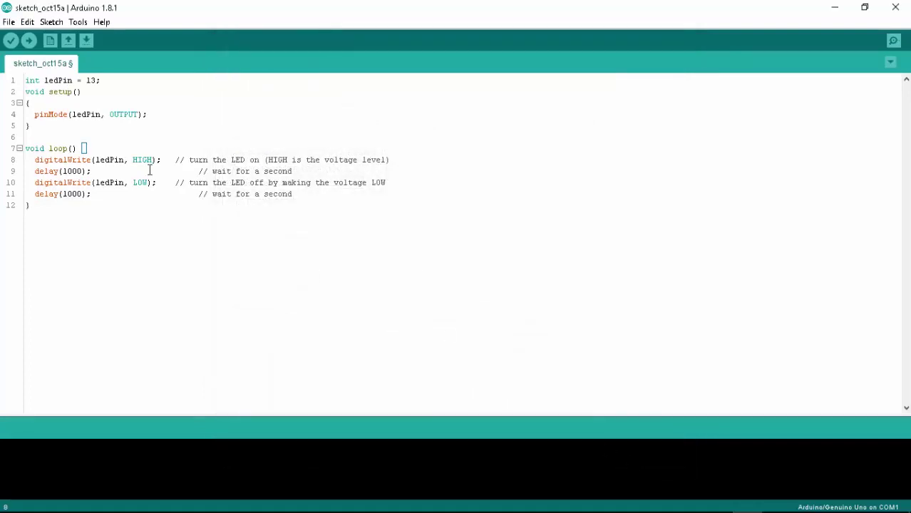
- Verify the sketch, saving it as 'blink' on the Desktop so it compiles to 940 bytes
click(11, 41)
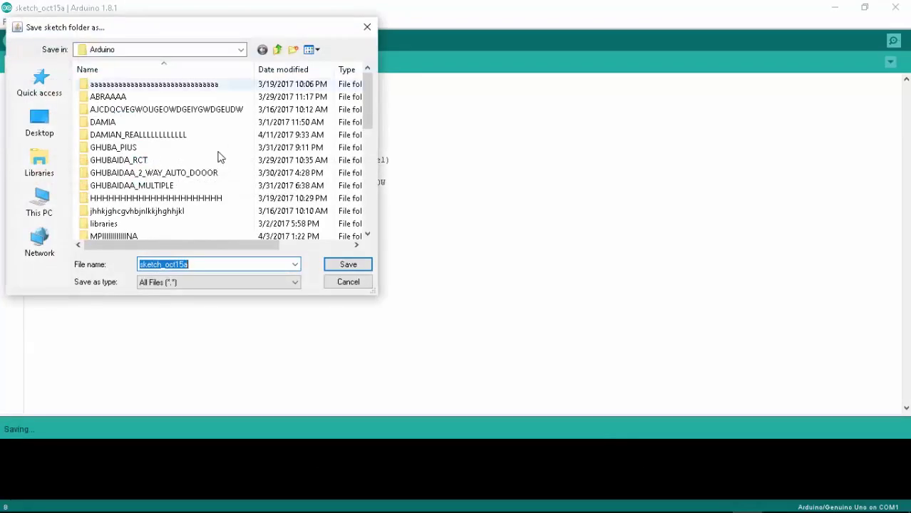
click(207, 265)
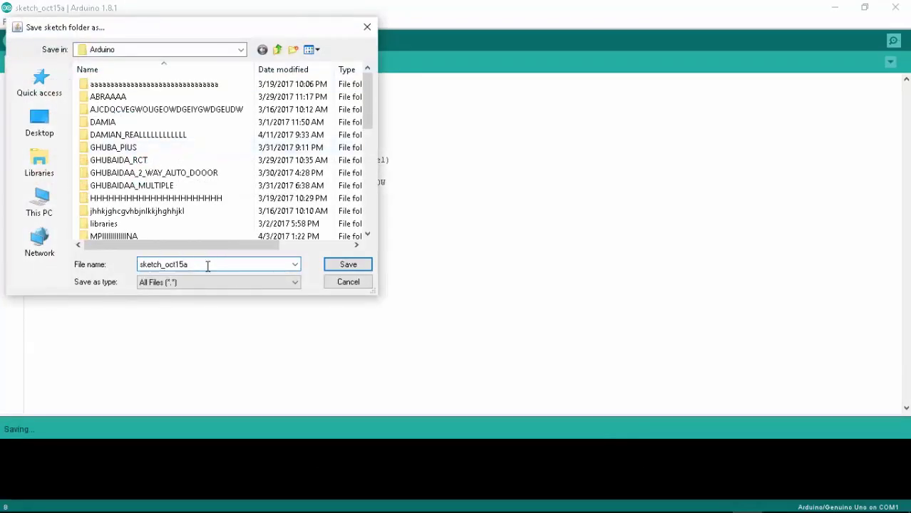
key(BackSpace)
key(BackSpace)
key(BackSpace)
key(BackSpace)
key(BackSpace)
key(BackSpace)
key(BackSpace)
key(BackSpace)
key(BackSpace)
key(BackSpace)
key(BackSpace)
key(BackSpace)
key(BackSpace)
text(blink)
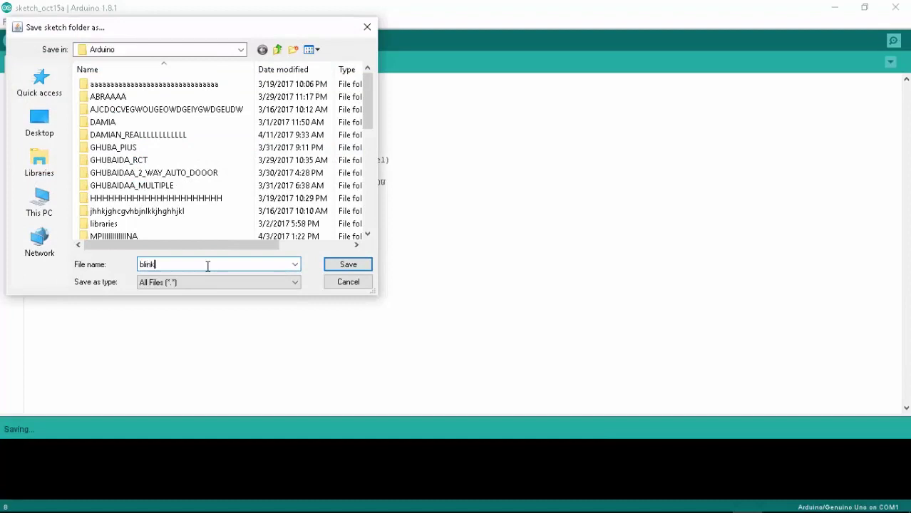
click(52, 128)
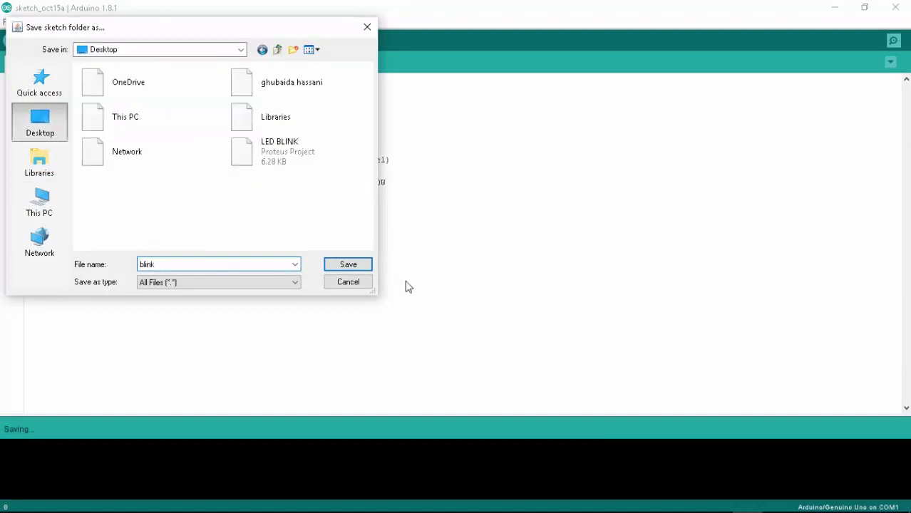
click(349, 263)
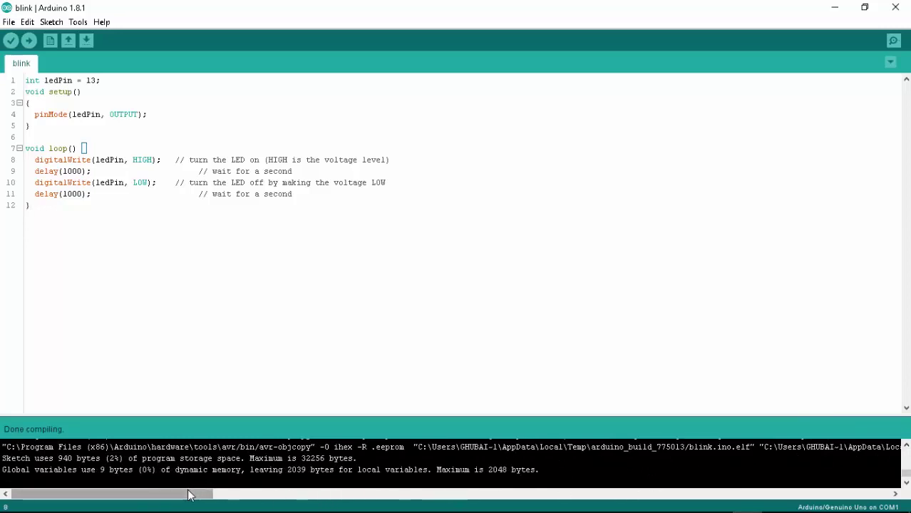
- Select the blink.ino.hex path in the compile output, then minimize Arduino IDE
drag(189, 495, 252, 507)
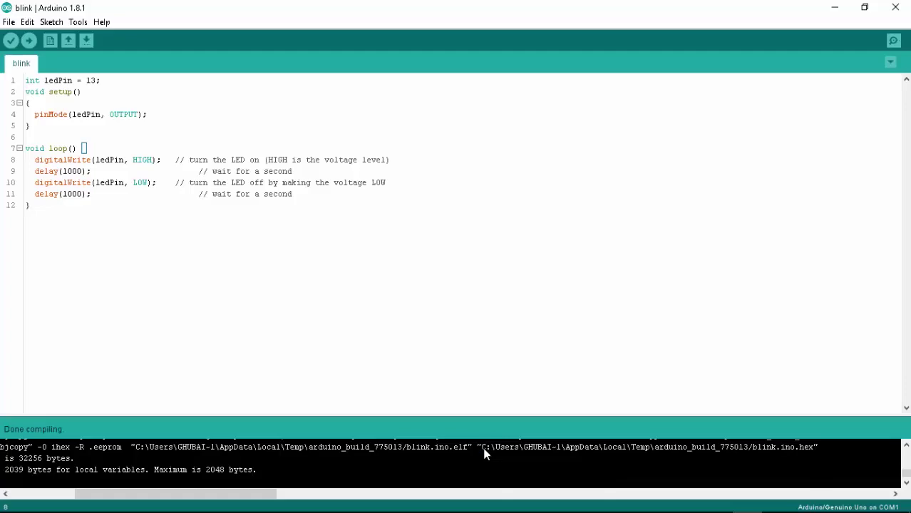
drag(482, 448, 550, 505)
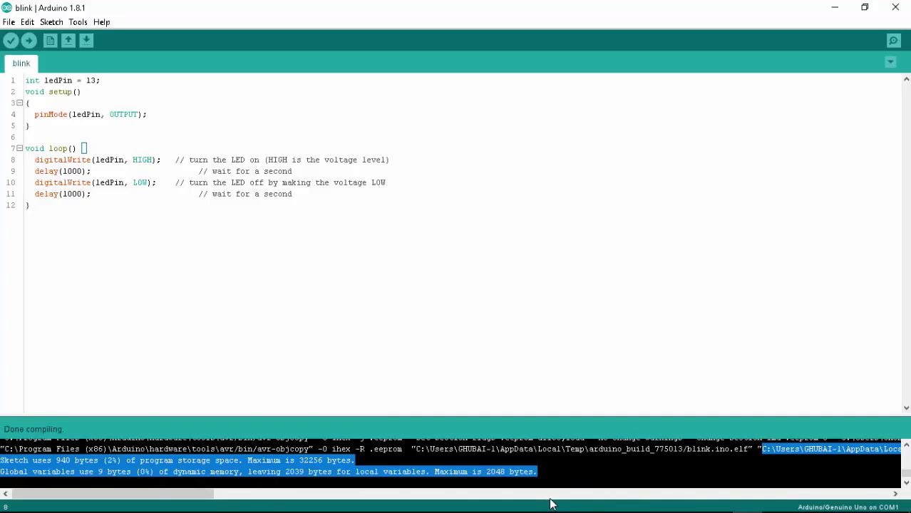
drag(553, 505, 896, 459)
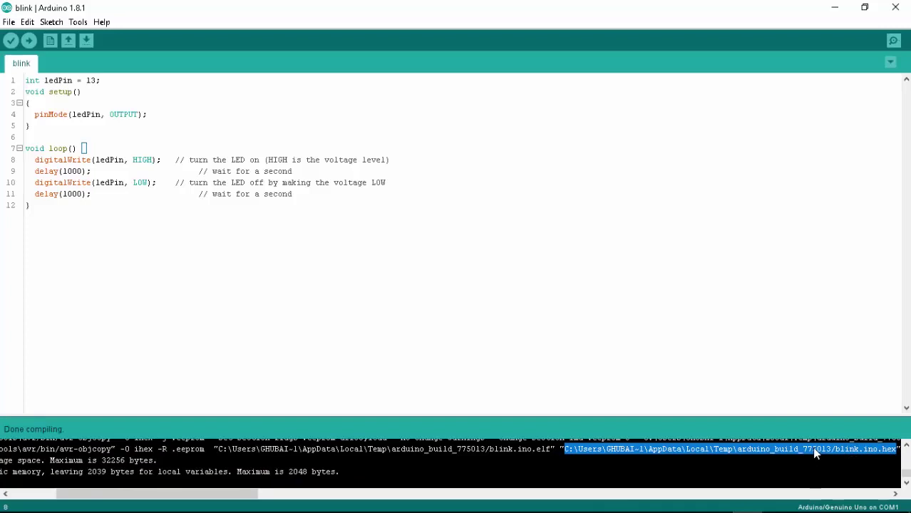
mouse_move(533, 512)
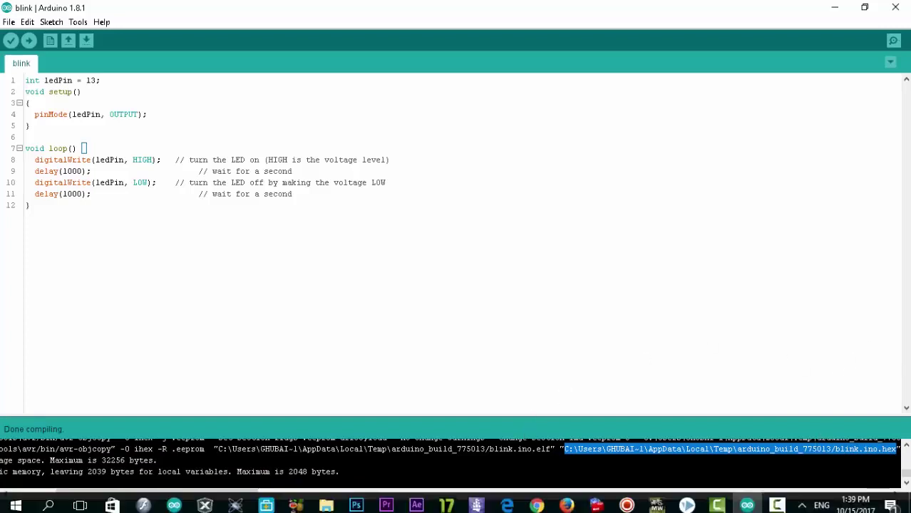
click(833, 7)
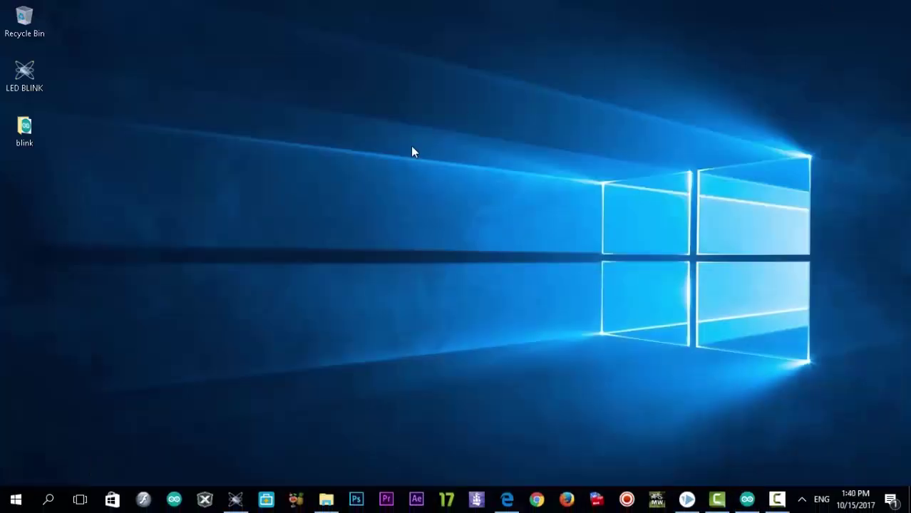
- Open the LED BLINK Proteus project from the desktop and zoom in on the Arduino Uno
double_click(25, 76)
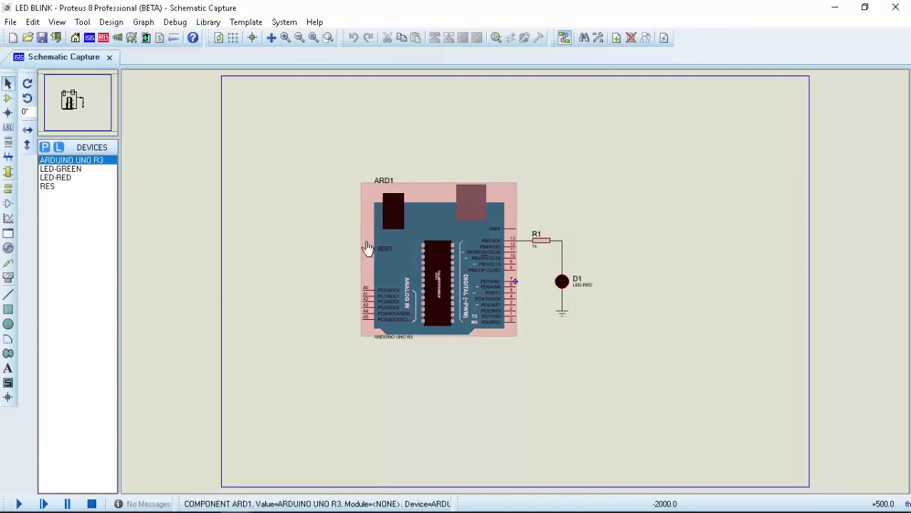
click(288, 42)
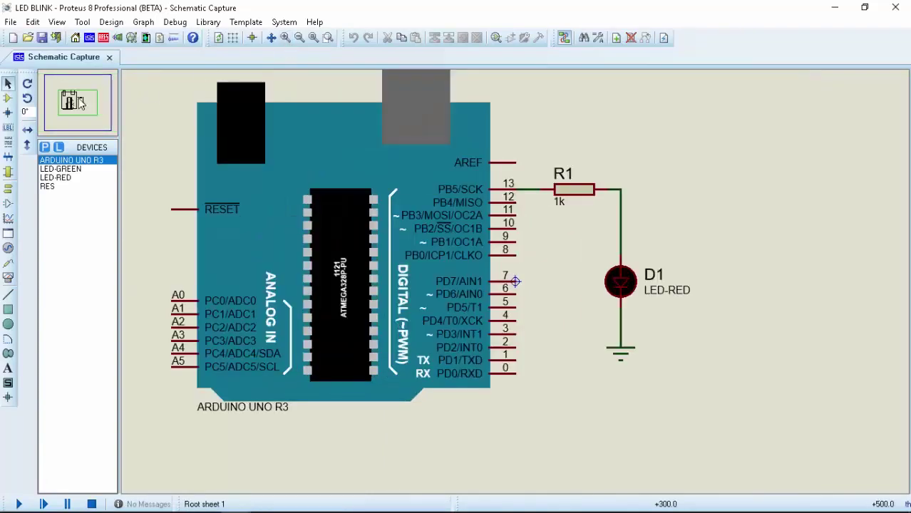
drag(90, 106, 73, 102)
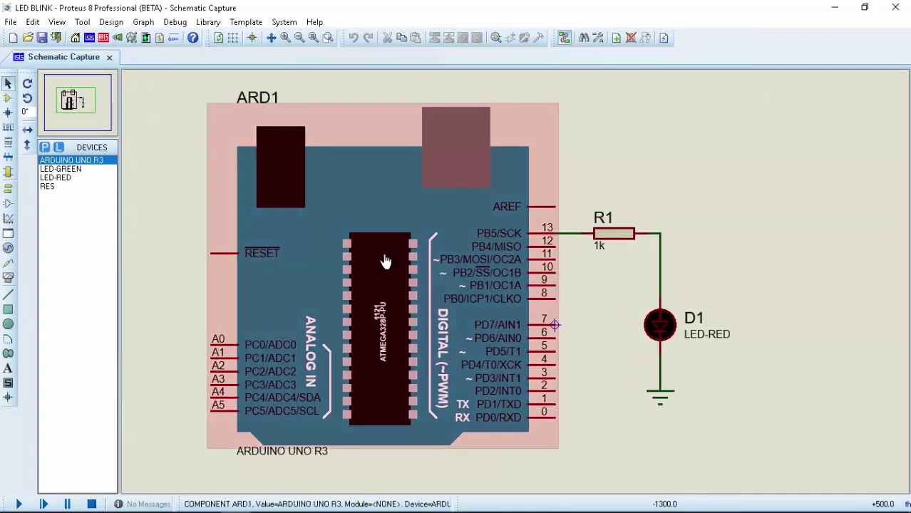
- Paste the blink.ino.hex path into ARD1's Program File property and confirm
double_click(385, 262)
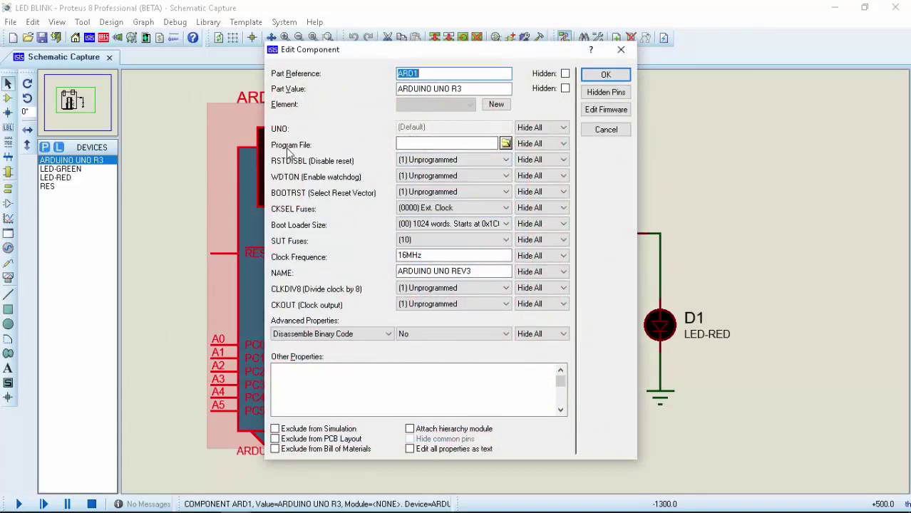
click(409, 145)
right_click(408, 144)
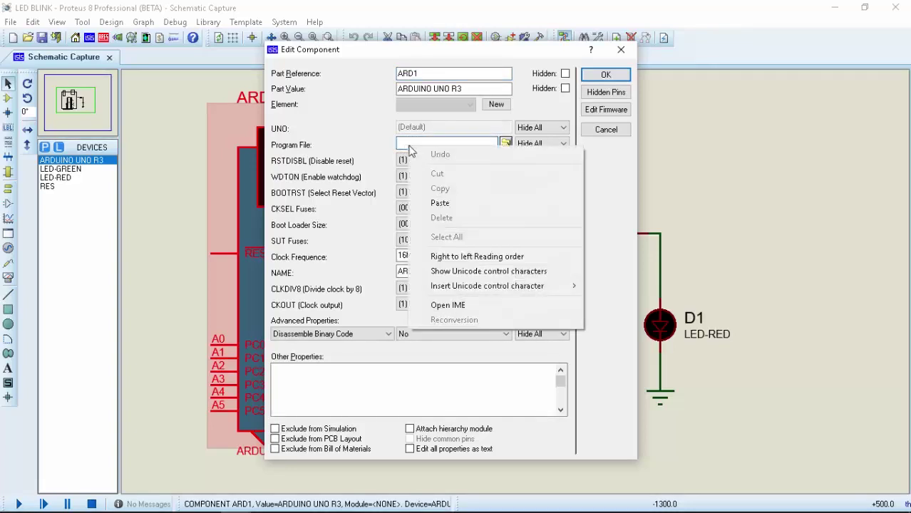
click(450, 204)
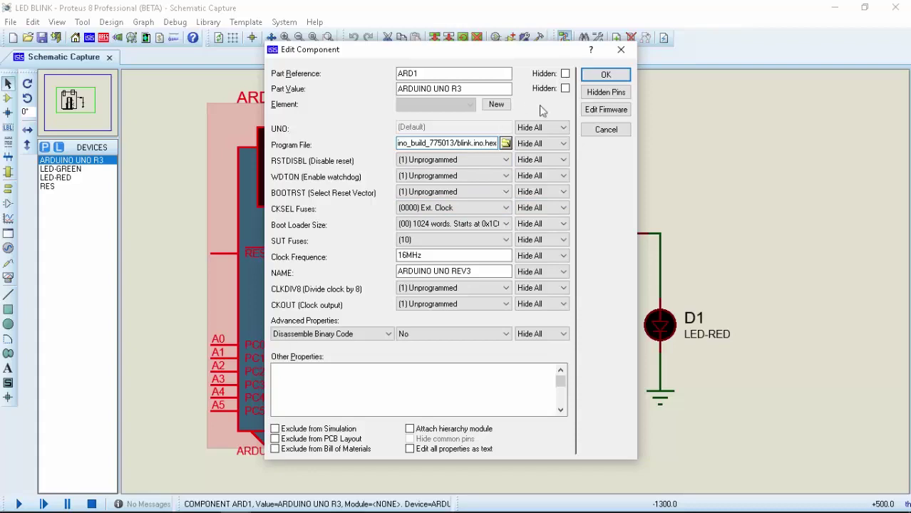
click(593, 75)
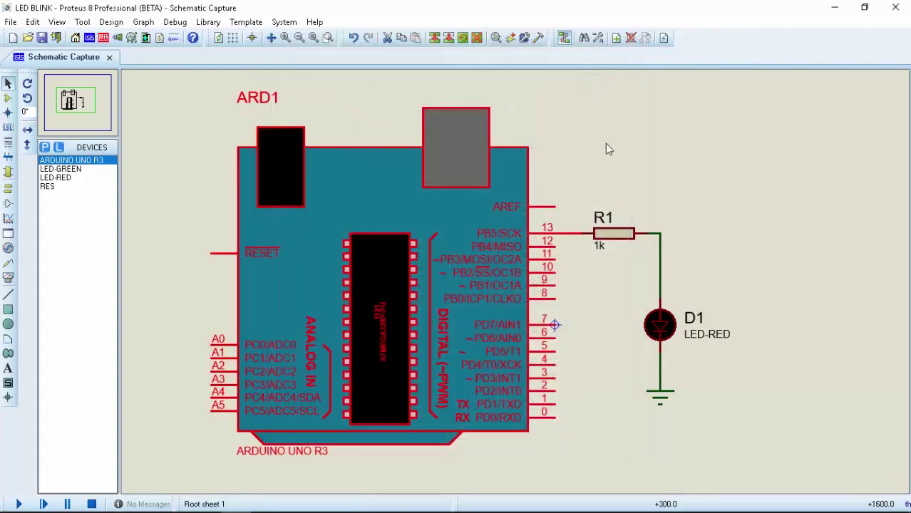
click(606, 144)
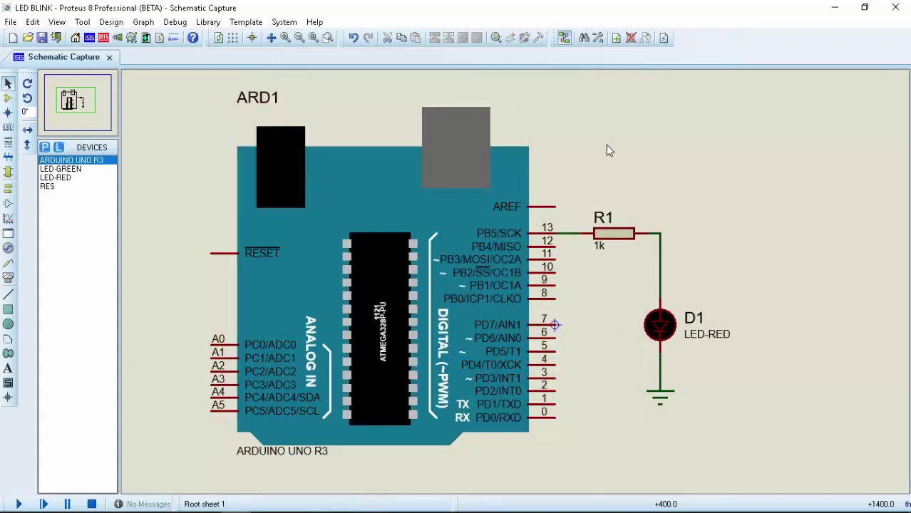
- Run the Proteus simulation so the Arduino blinks red LED D1
click(21, 506)
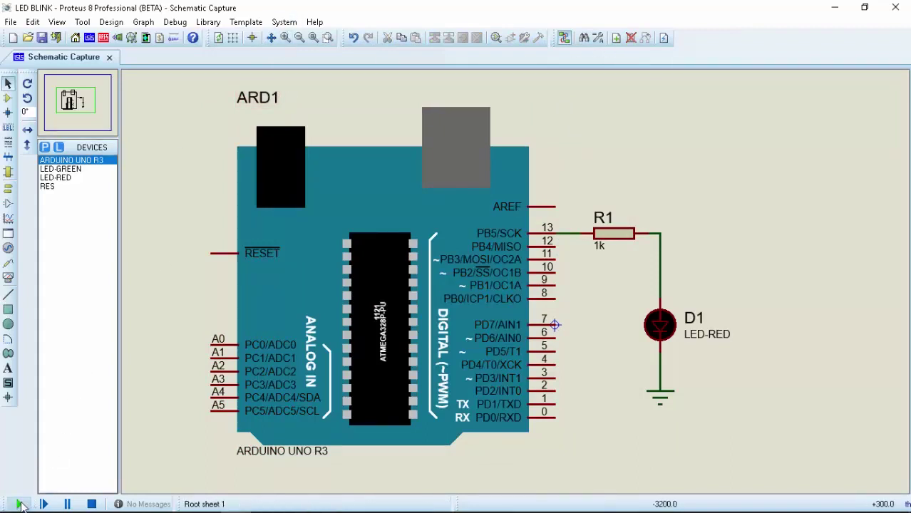